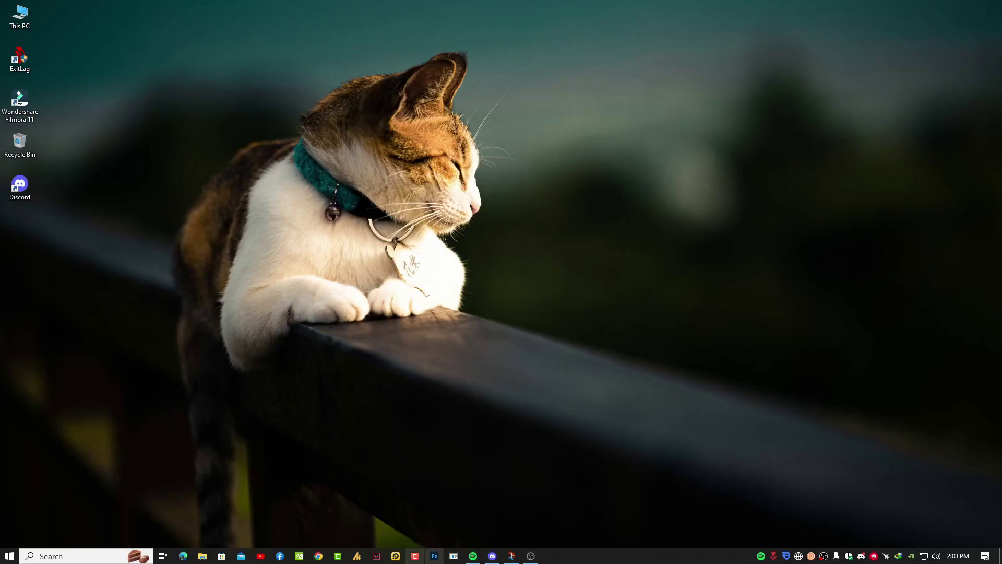
# Exit a background app from the taskbar and bring up the snipped YouTube comment.
pyautogui.rightClick(798, 557)
pyautogui.click(824, 551)
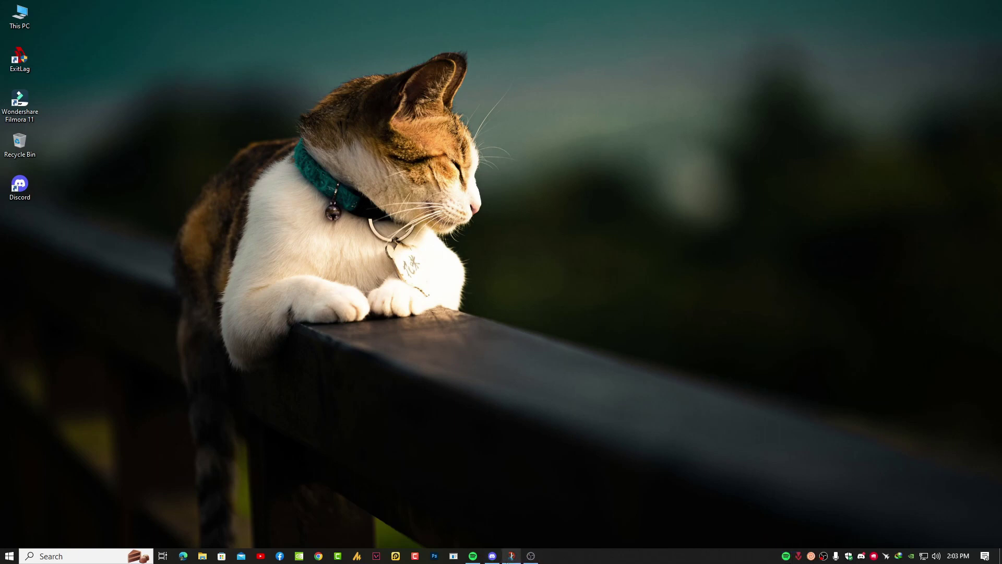
pyautogui.click(511, 558)
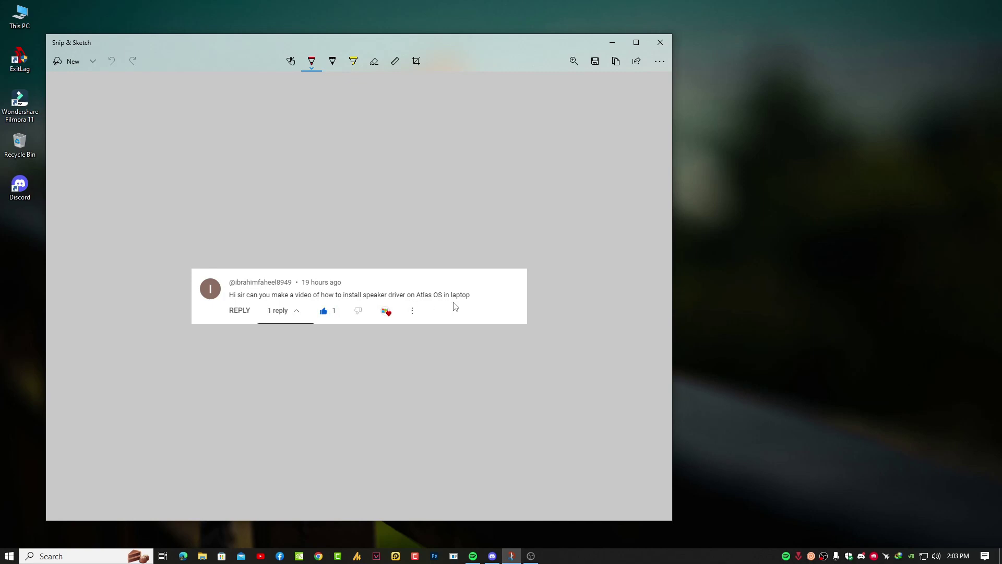
# Hide the snip and open This PC's Properties to view the 64-bit system type.
pyautogui.click(612, 44)
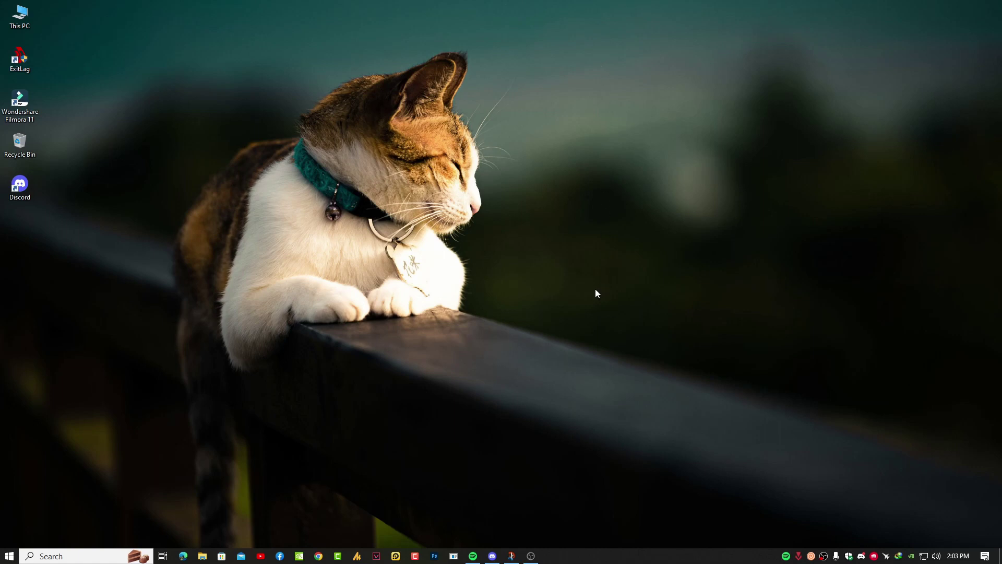
pyautogui.rightClick(21, 22)
pyautogui.click(83, 148)
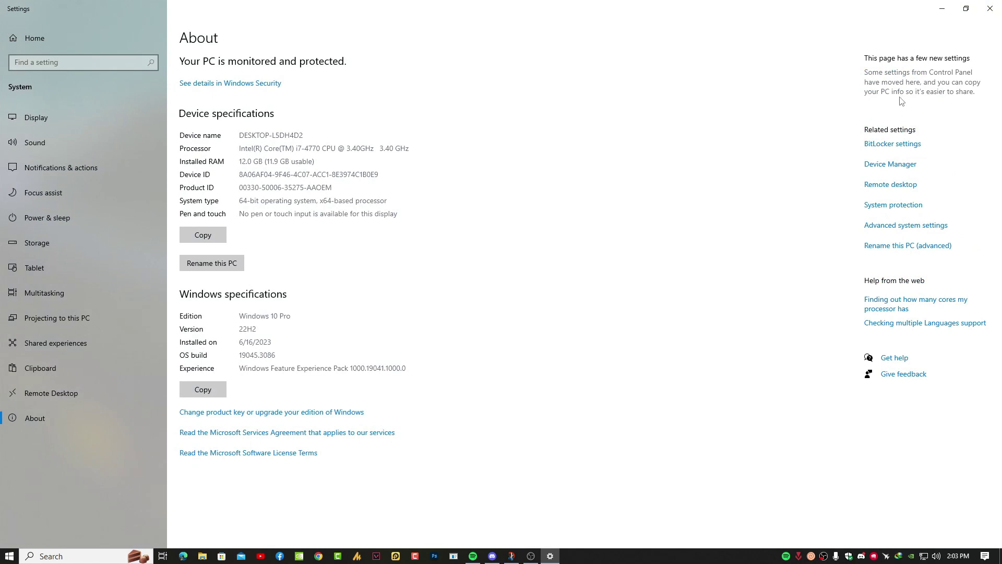
pyautogui.click(893, 166)
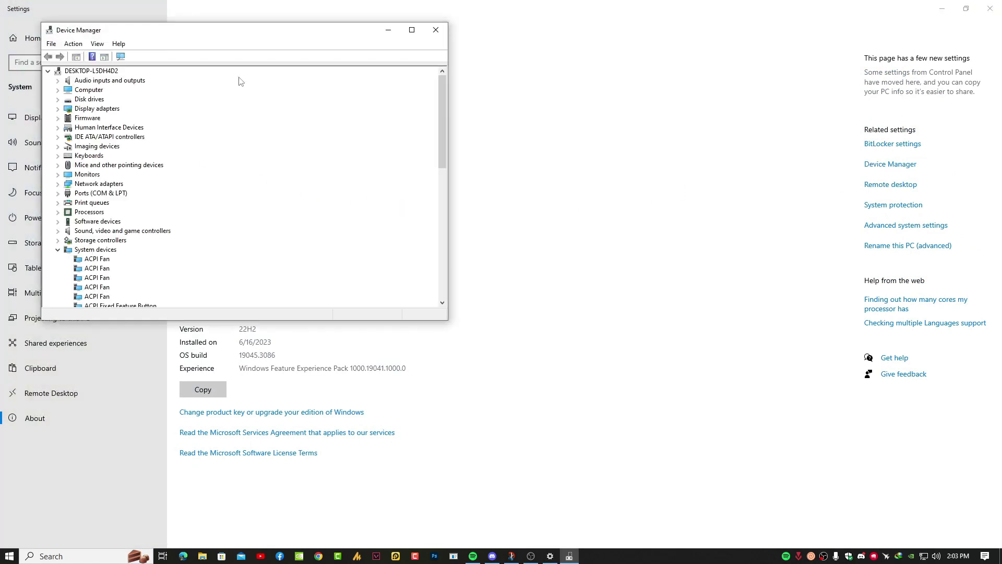
pyautogui.click(410, 31)
pyautogui.scroll(-1, 29, 253)
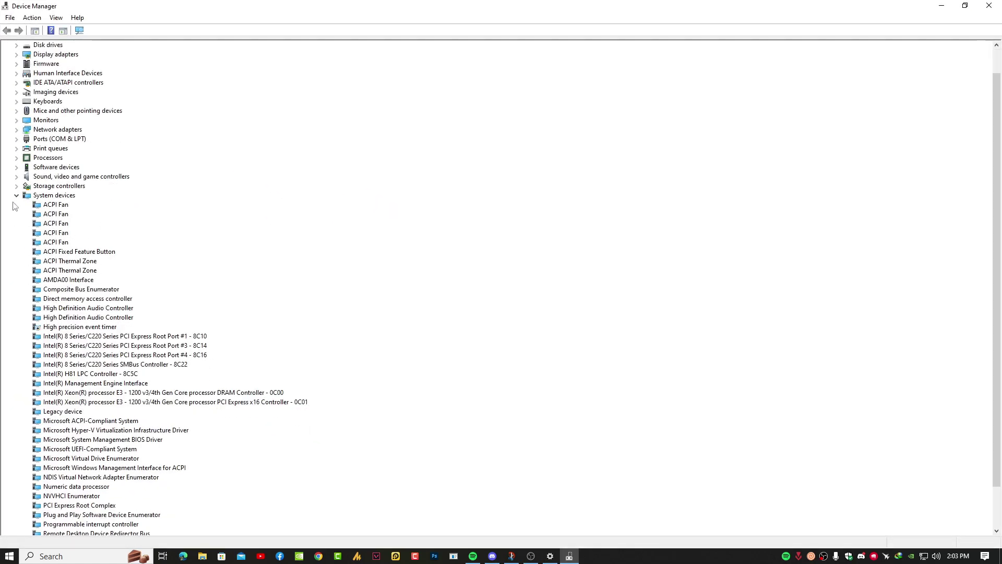
pyautogui.click(18, 195)
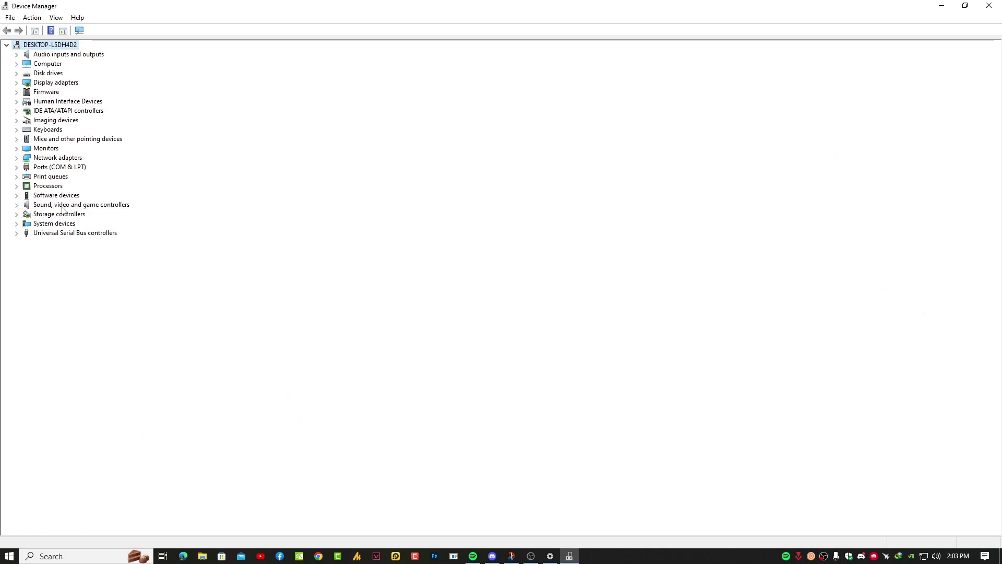
pyautogui.click(61, 206)
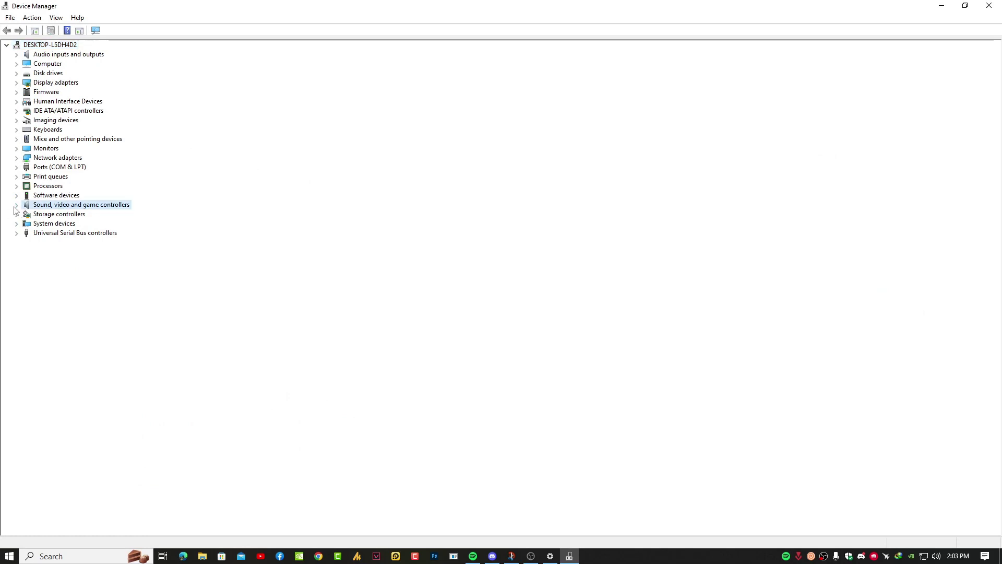
pyautogui.click(16, 205)
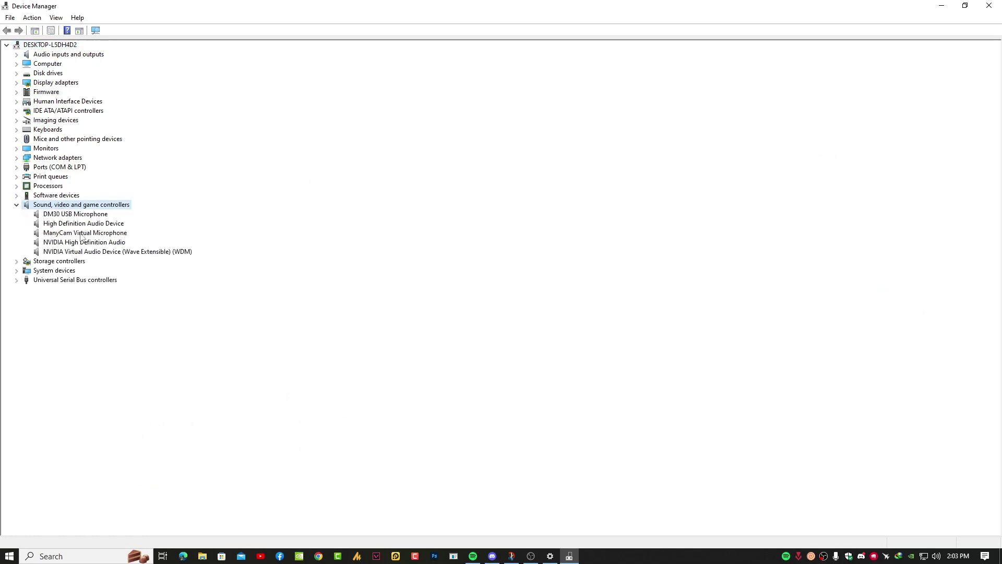
pyautogui.click(83, 251)
pyautogui.click(81, 242)
pyautogui.click(78, 233)
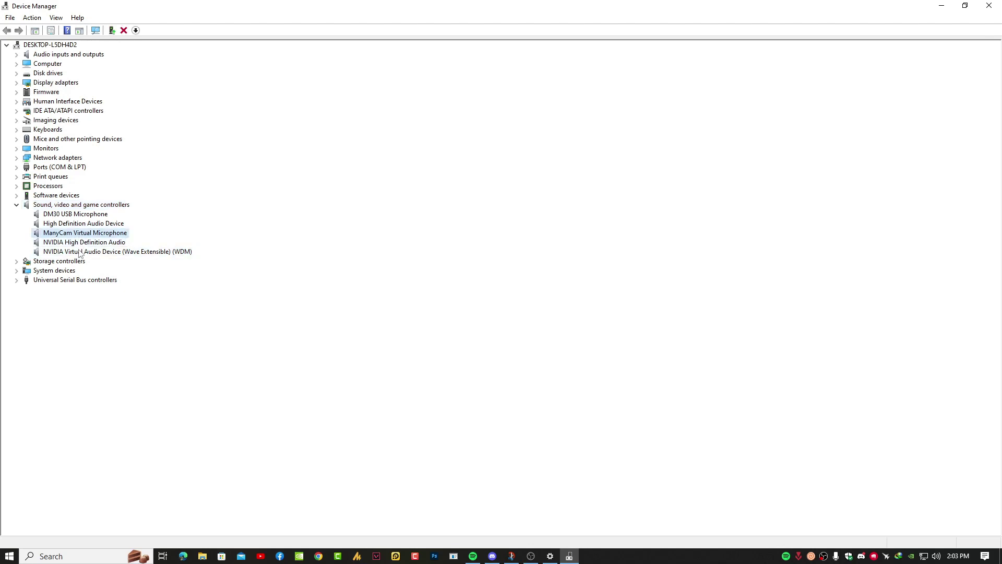
pyautogui.click(81, 253)
pyautogui.click(75, 234)
pyautogui.click(73, 223)
pyautogui.click(69, 243)
pyautogui.click(70, 233)
pyautogui.click(64, 215)
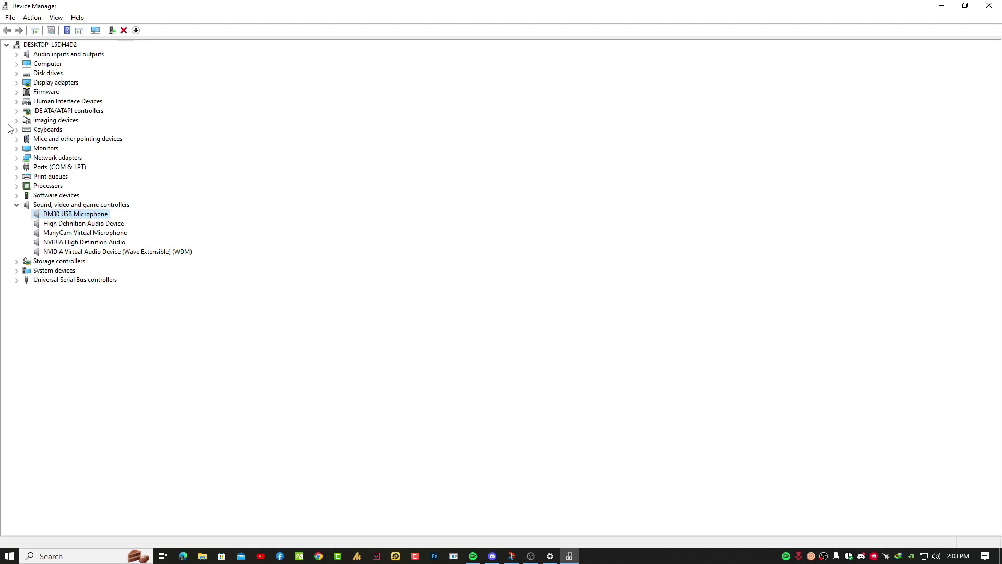
pyautogui.click(16, 55)
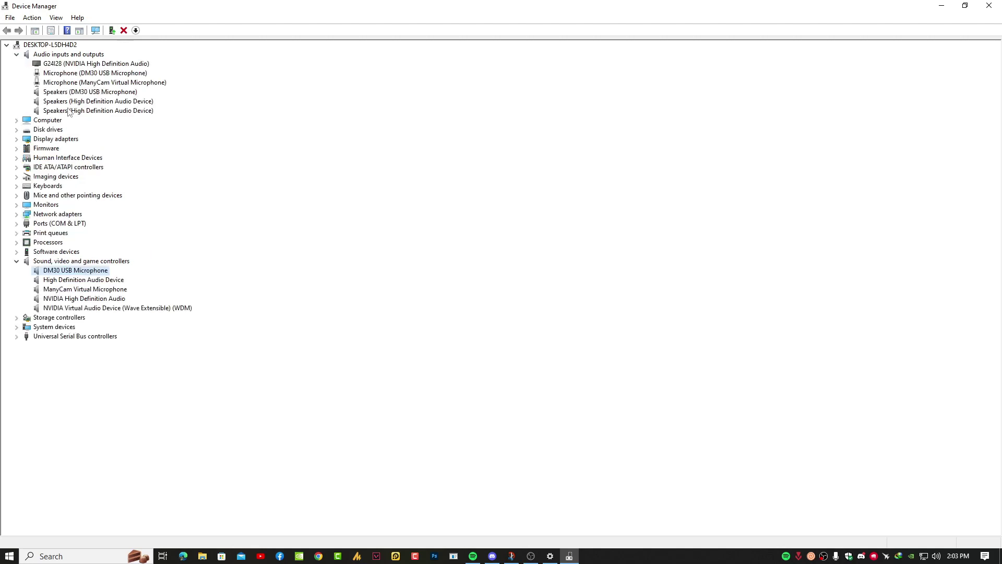
pyautogui.click(83, 93)
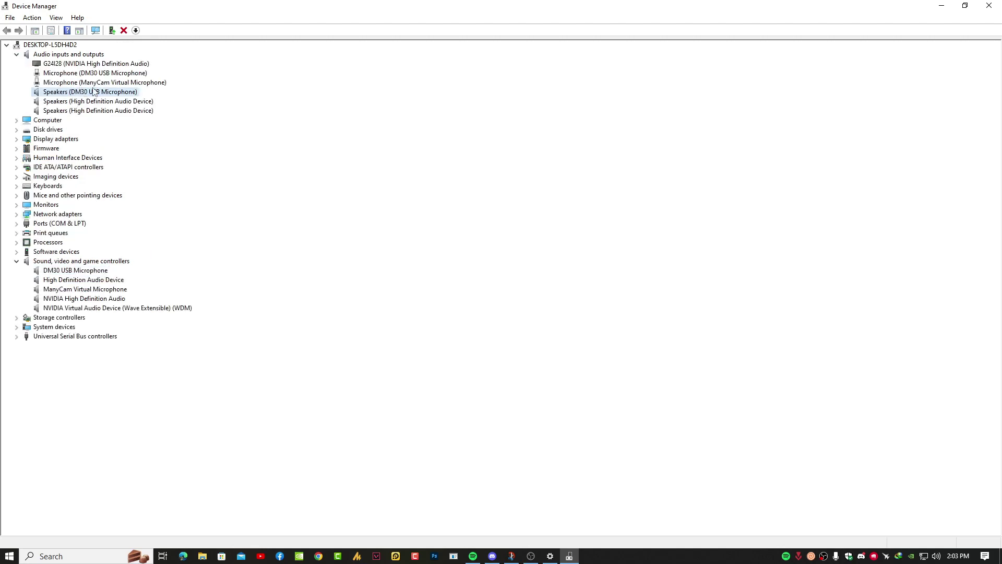
pyautogui.click(97, 111)
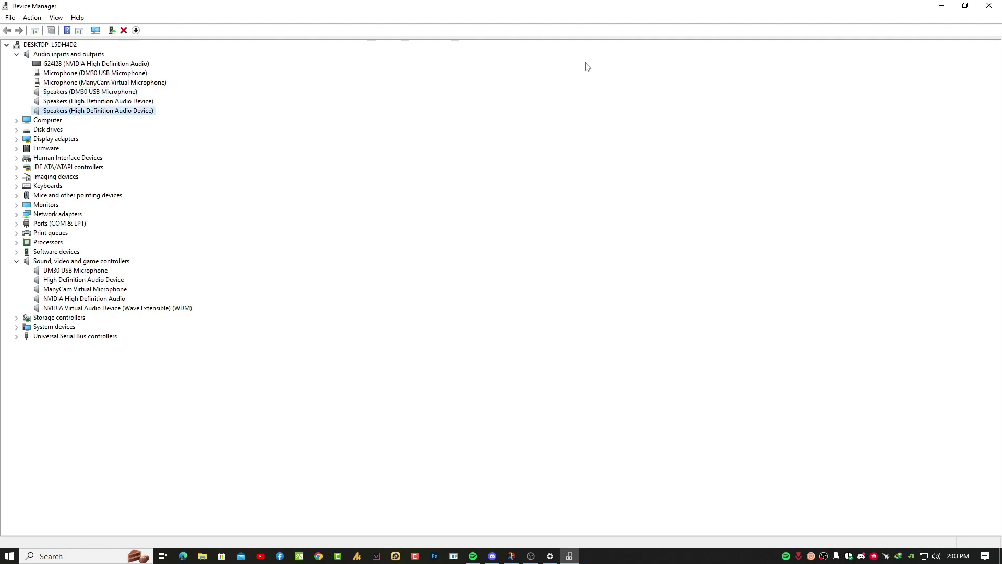
# Close Settings and search 'realtek audio drivers' in a new Chrome tab.
pyautogui.click(989, 5)
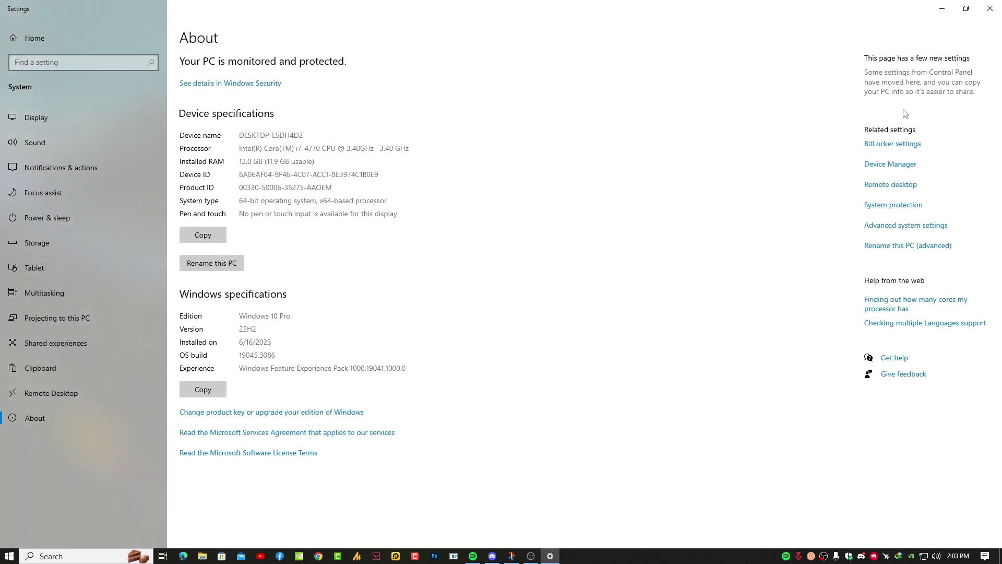
pyautogui.click(989, 8)
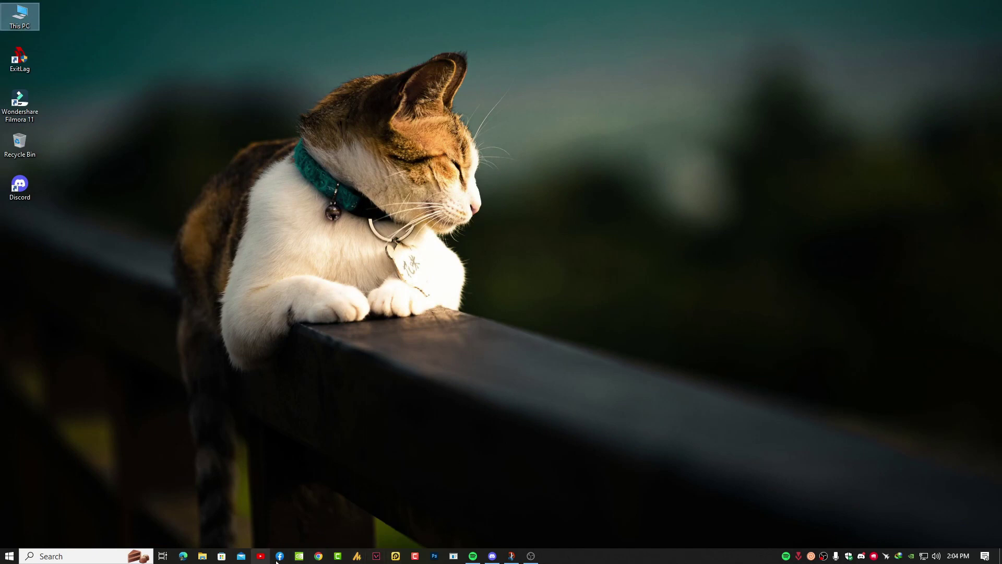
pyautogui.click(319, 555)
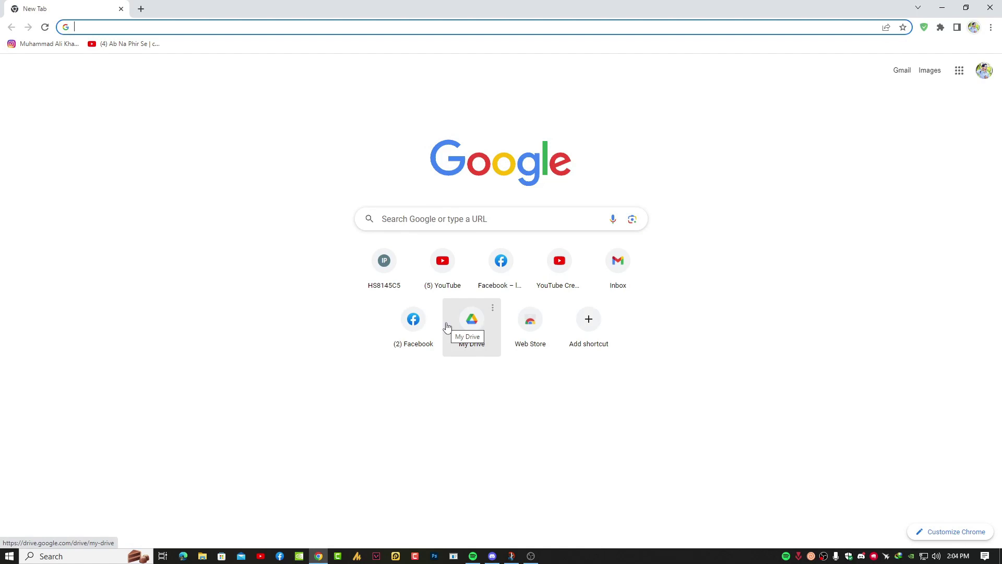
pyautogui.write('realtek audi')
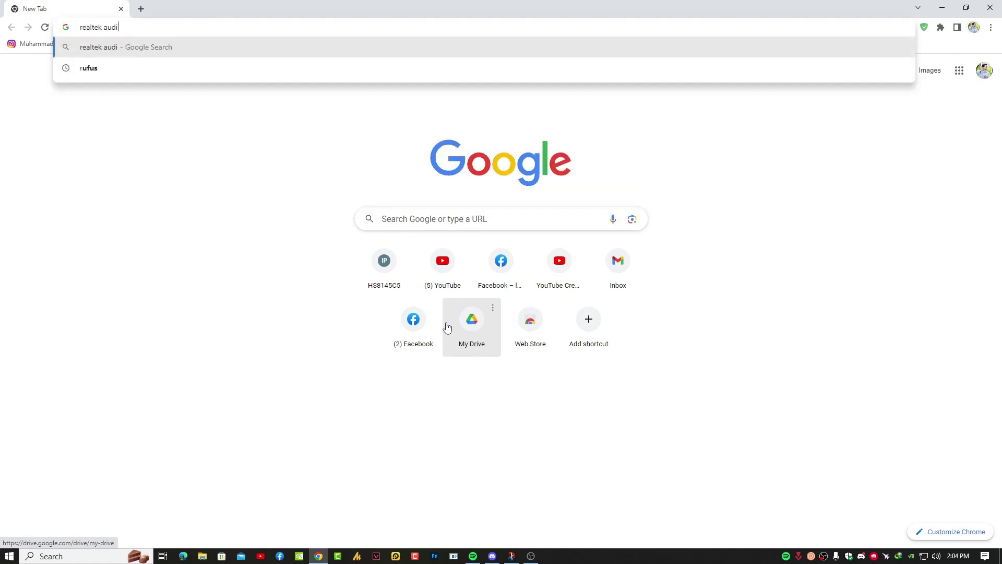
pyautogui.write('o drivers')
pyautogui.press('Return')
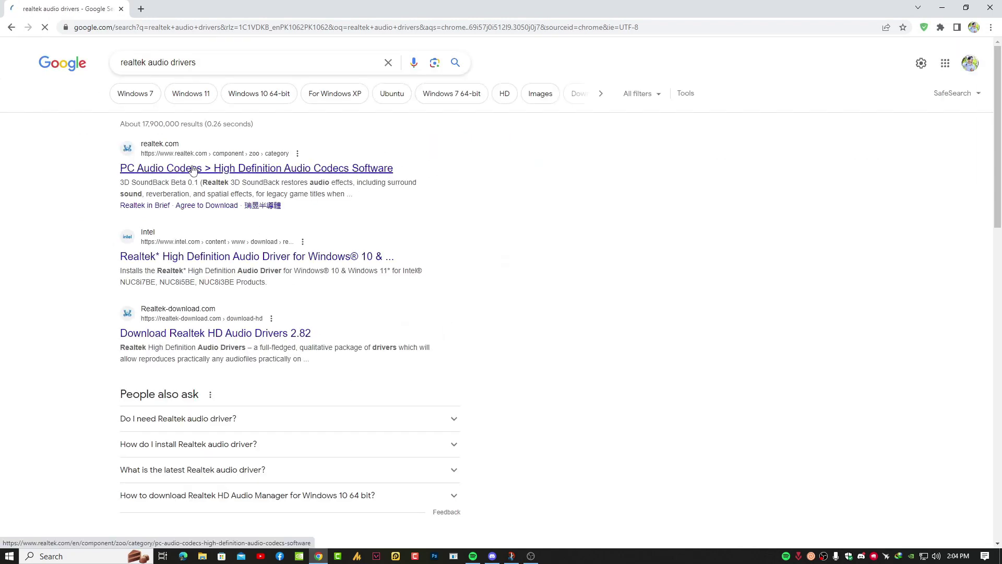
# Open the Realtek PC Audio Codecs result and point out the Unix (Linux) driver section.
pyautogui.click(193, 171)
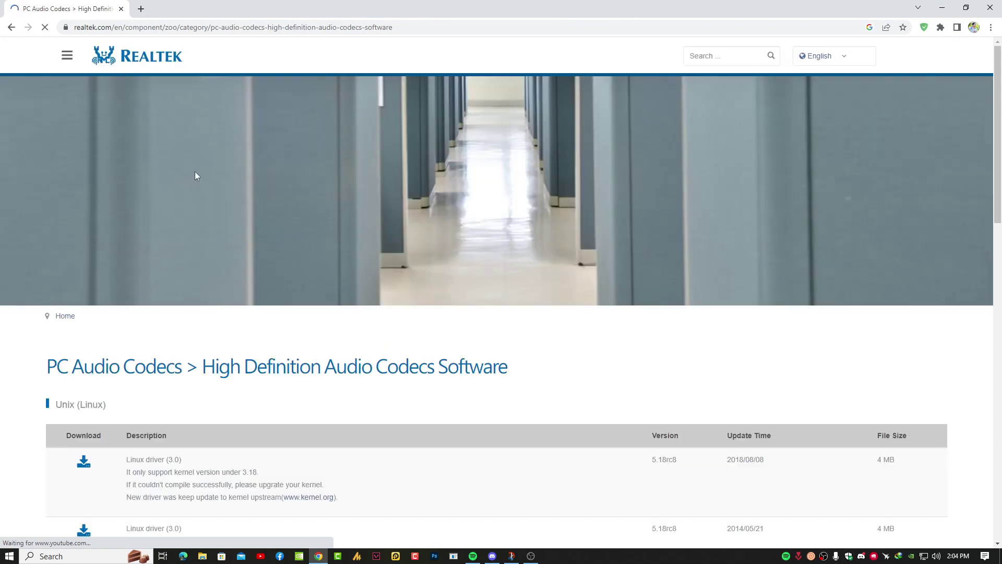
pyautogui.scroll(-3, 211, 237)
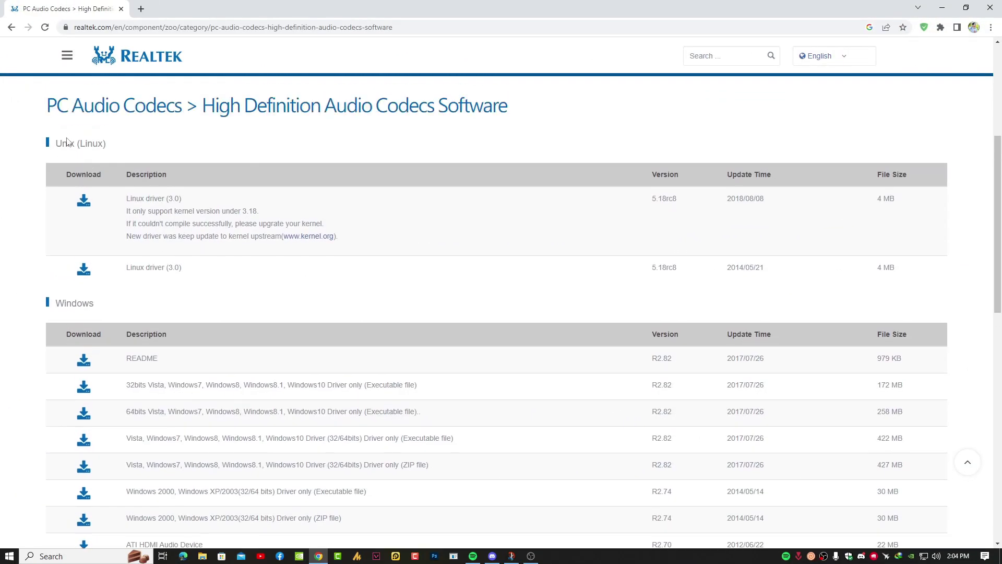
pyautogui.moveTo(58, 142); pyautogui.dragTo(100, 144)
pyautogui.click(95, 252)
# Highlight the 2017/07/26 update date and the 64bits Windows driver description.
pyautogui.moveTo(57, 301); pyautogui.dragTo(114, 321)
pyautogui.scroll(-3, 112, 313)
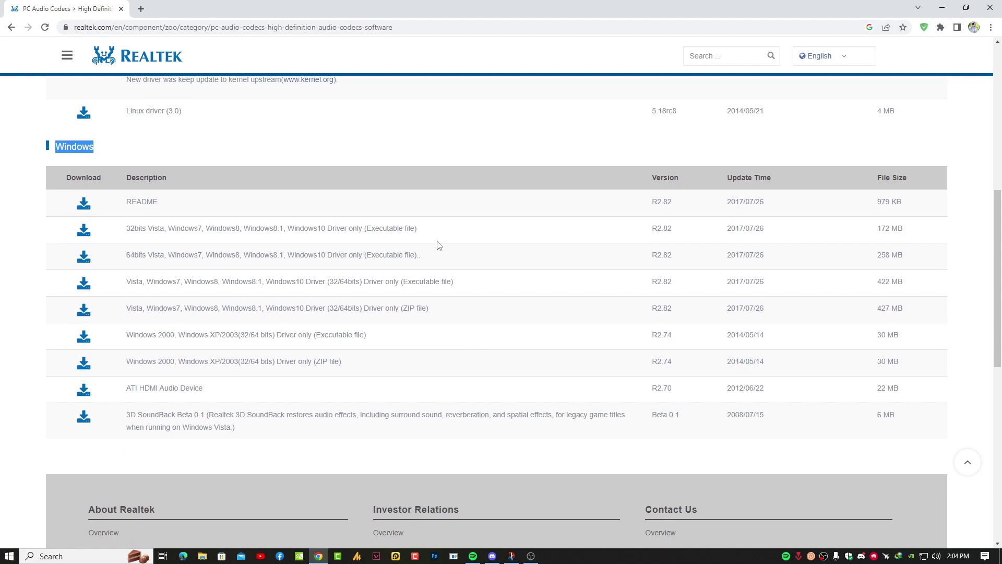
pyautogui.moveTo(765, 229)
pyautogui.mouseDown()
pyautogui.moveTo(712, 237)
pyautogui.moveTo(765, 233)
pyautogui.mouseUp()
pyautogui.click(750, 230)
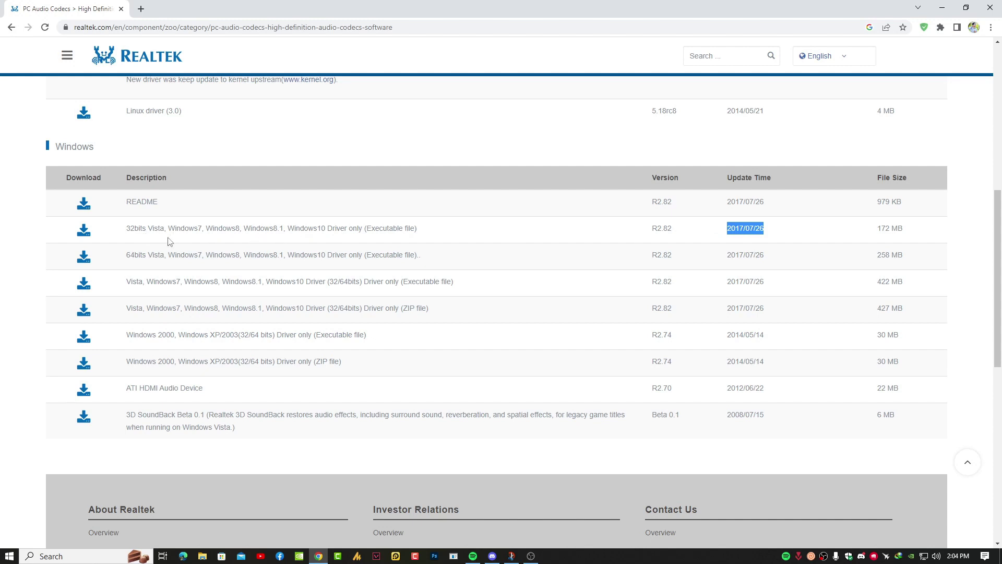
pyautogui.moveTo(126, 255); pyautogui.dragTo(339, 254)
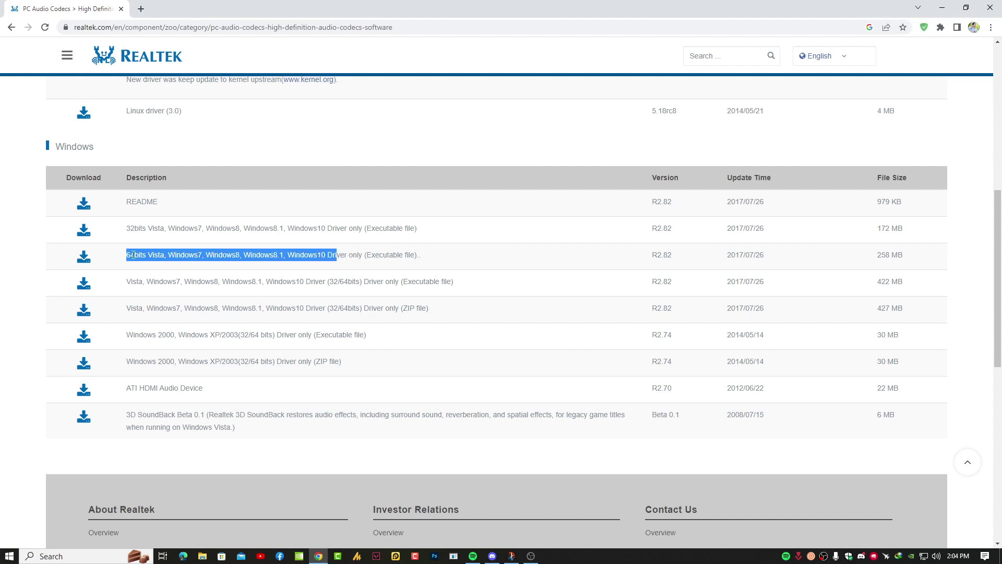
pyautogui.click(134, 254)
pyautogui.click(942, 7)
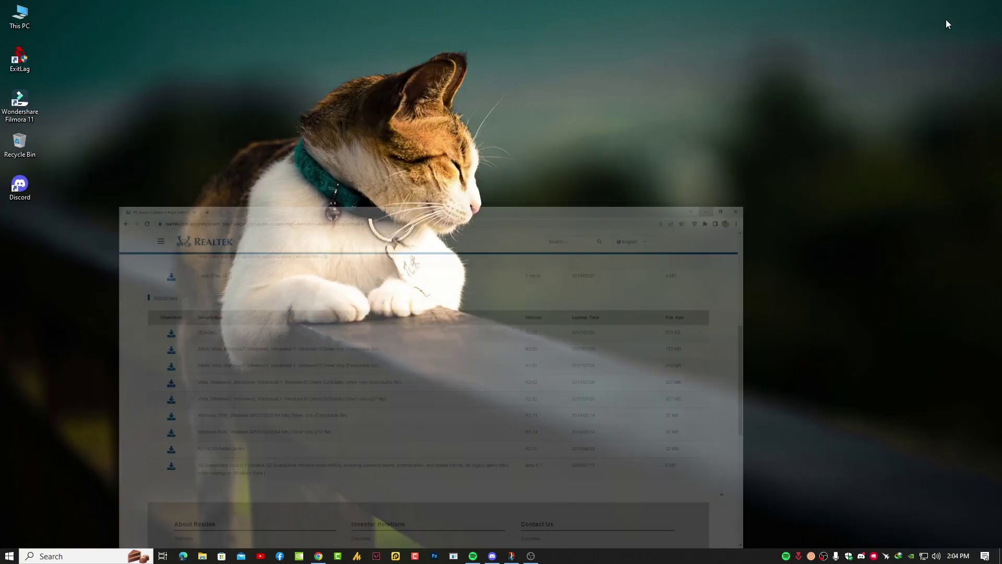
pyautogui.rightClick(21, 19)
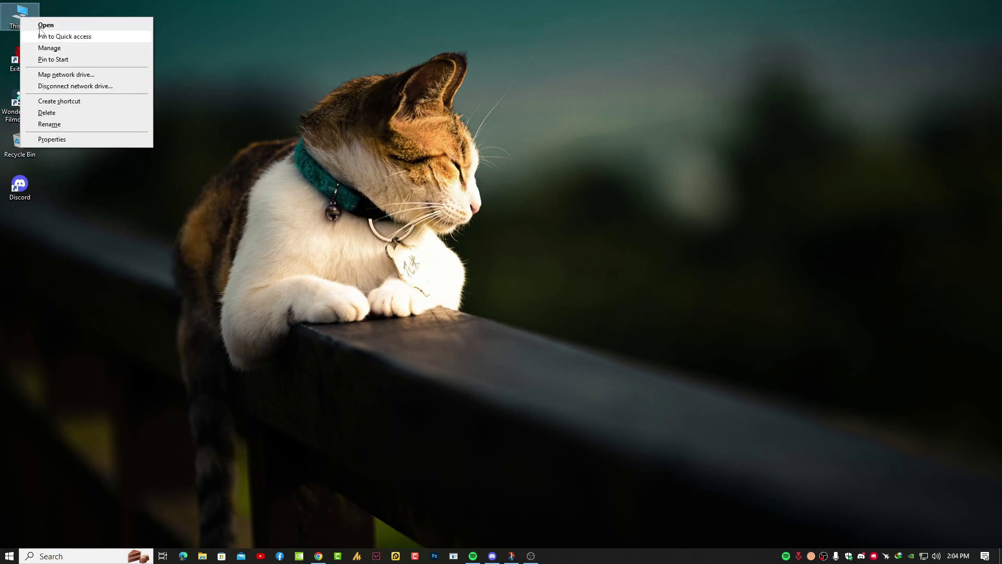
pyautogui.click(238, 228)
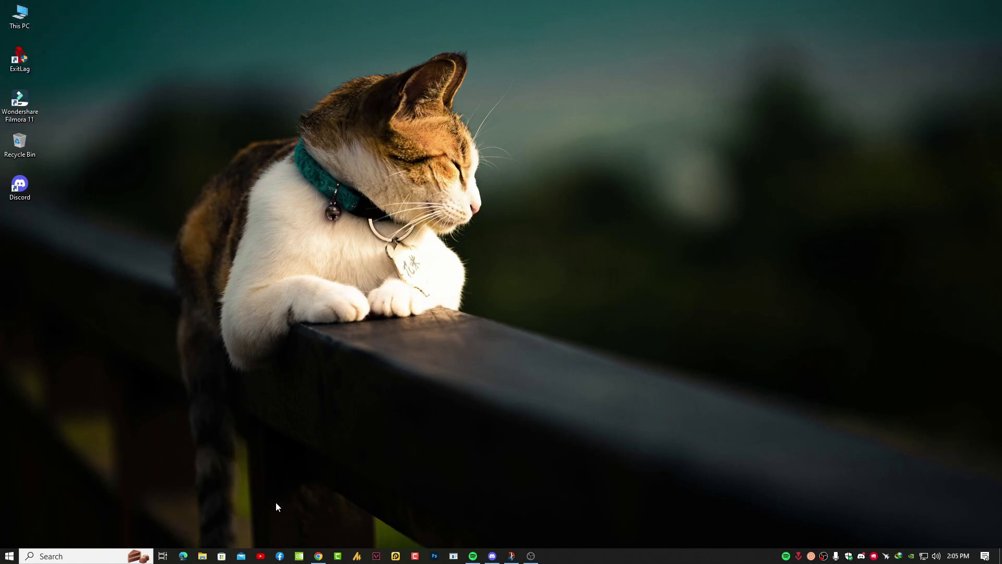
pyautogui.click(210, 557)
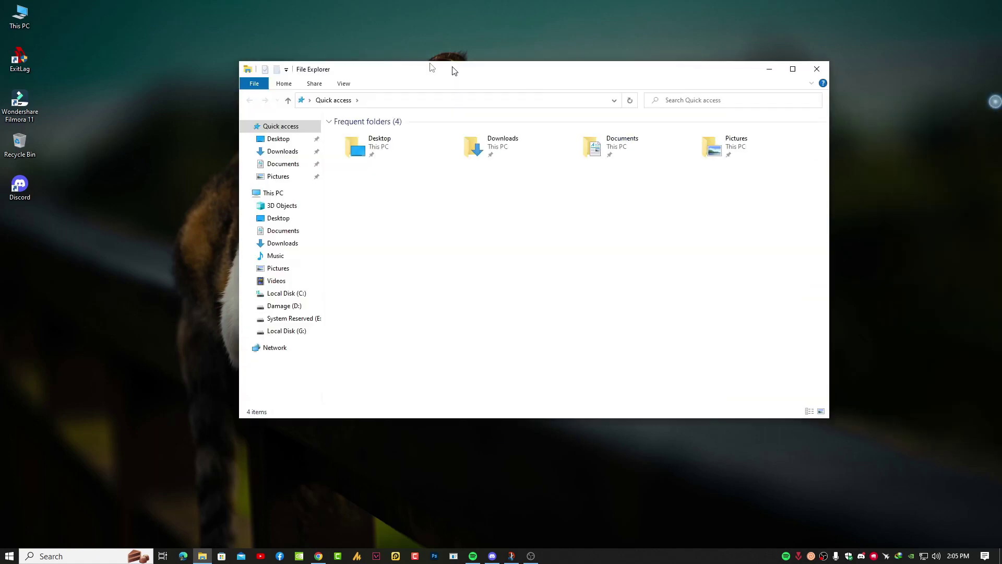
pyautogui.doubleClick(454, 67)
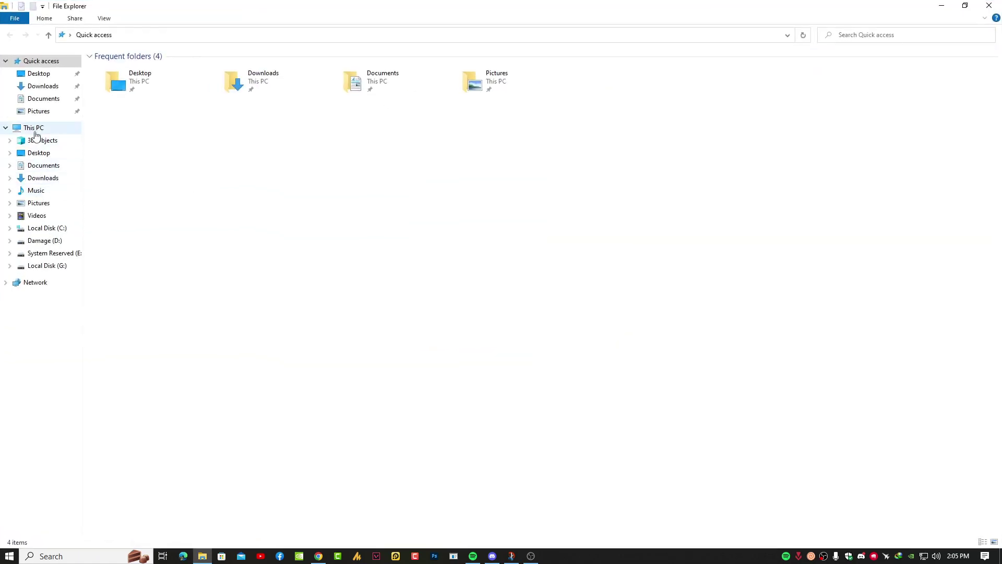
pyautogui.rightClick(36, 131)
pyautogui.click(117, 269)
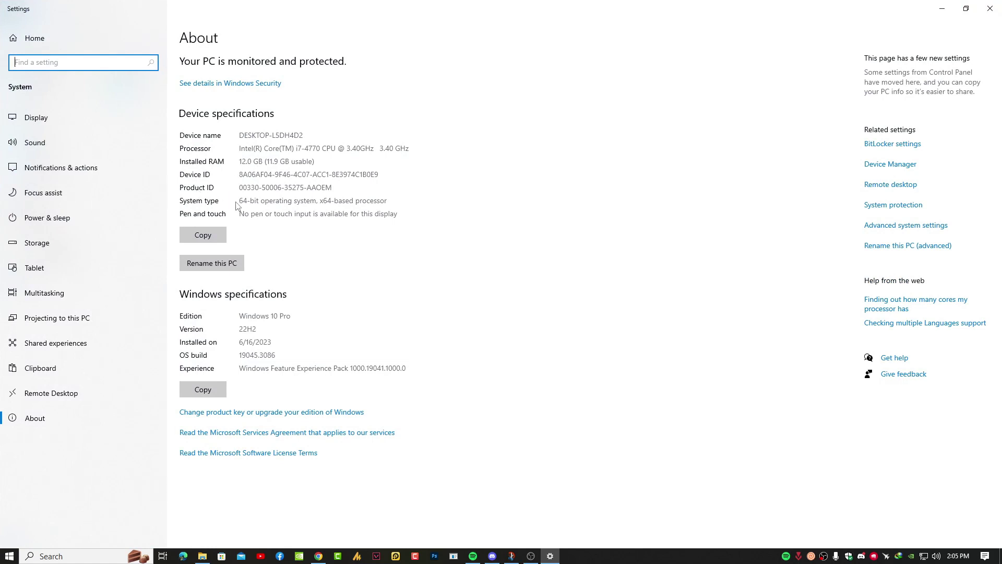
pyautogui.moveTo(242, 202)
pyautogui.mouseDown()
pyautogui.moveTo(285, 202)
pyautogui.moveTo(226, 204)
pyautogui.mouseUp()
pyautogui.click(331, 204)
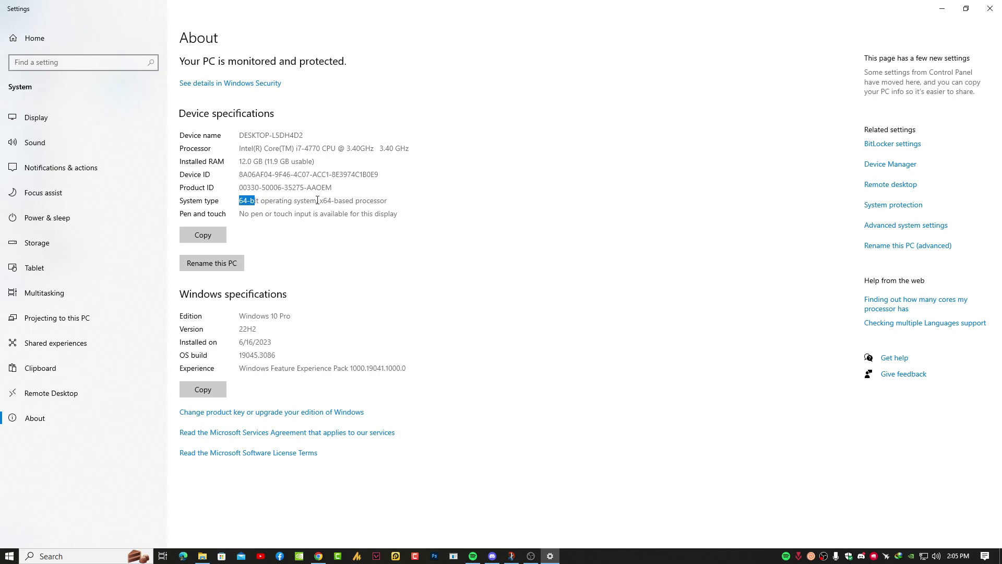
pyautogui.click(990, 9)
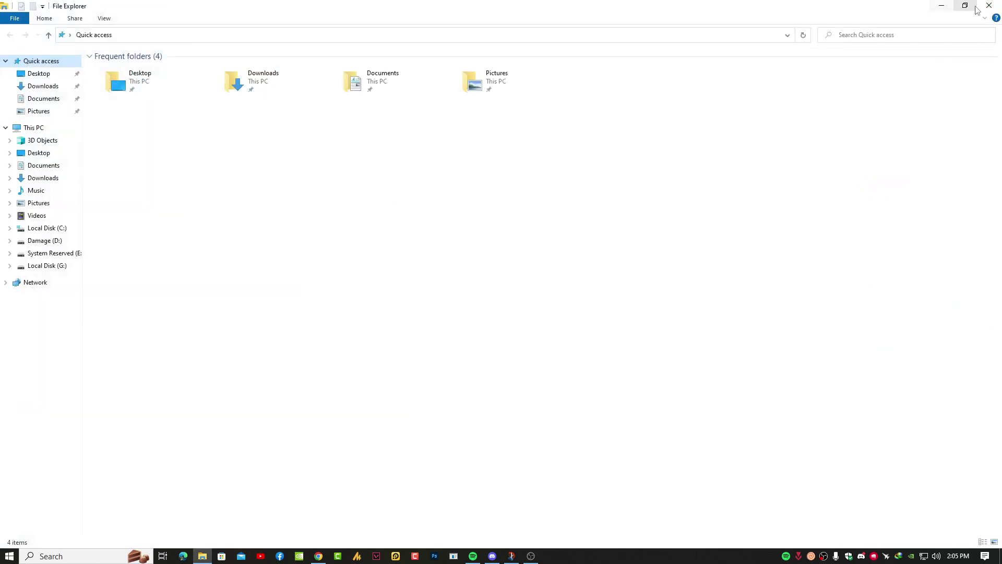
pyautogui.click(990, 8)
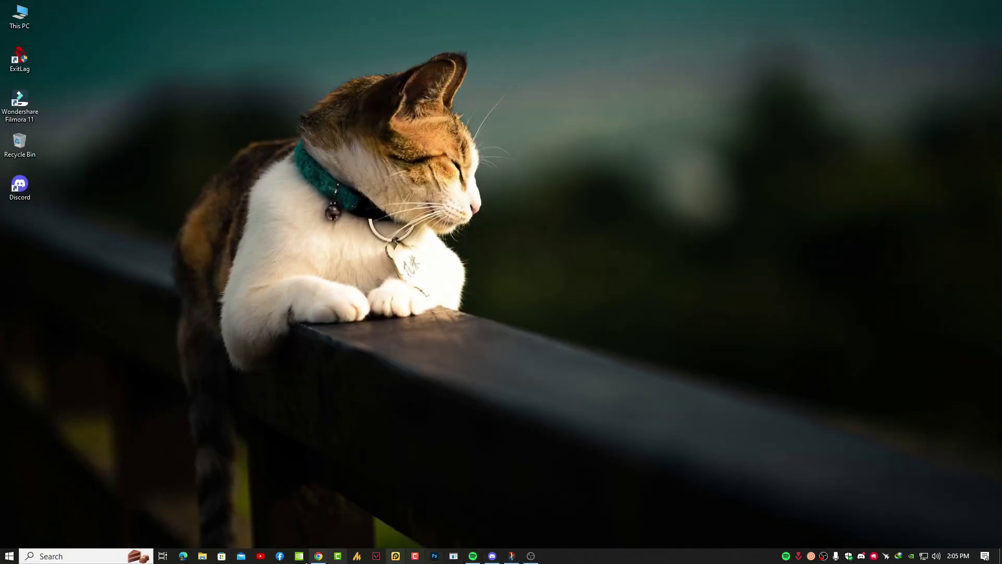
# Return to the Realtek page in Chrome and start the 64-bit Windows driver download.
pyautogui.click(319, 556)
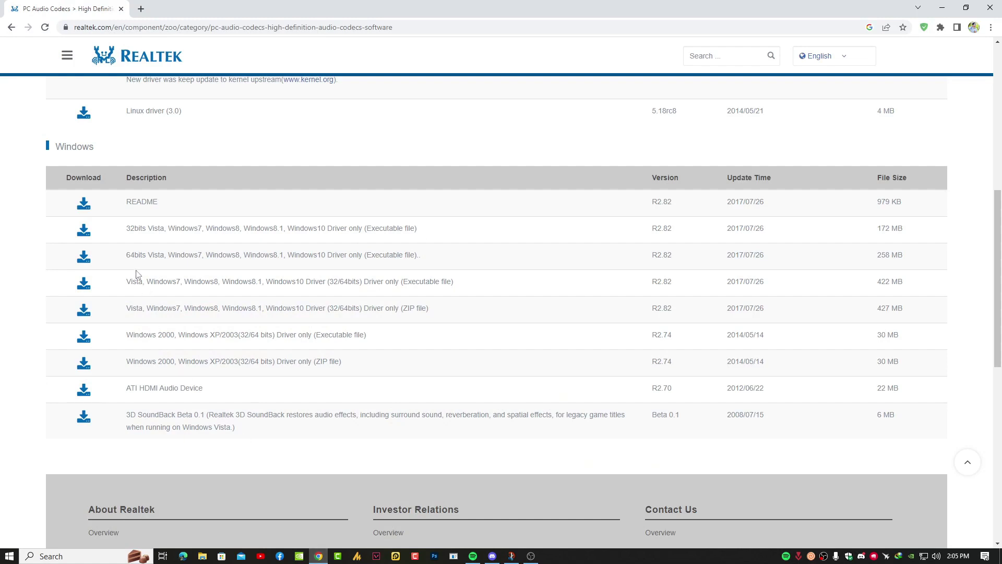
pyautogui.moveTo(126, 257); pyautogui.dragTo(419, 255)
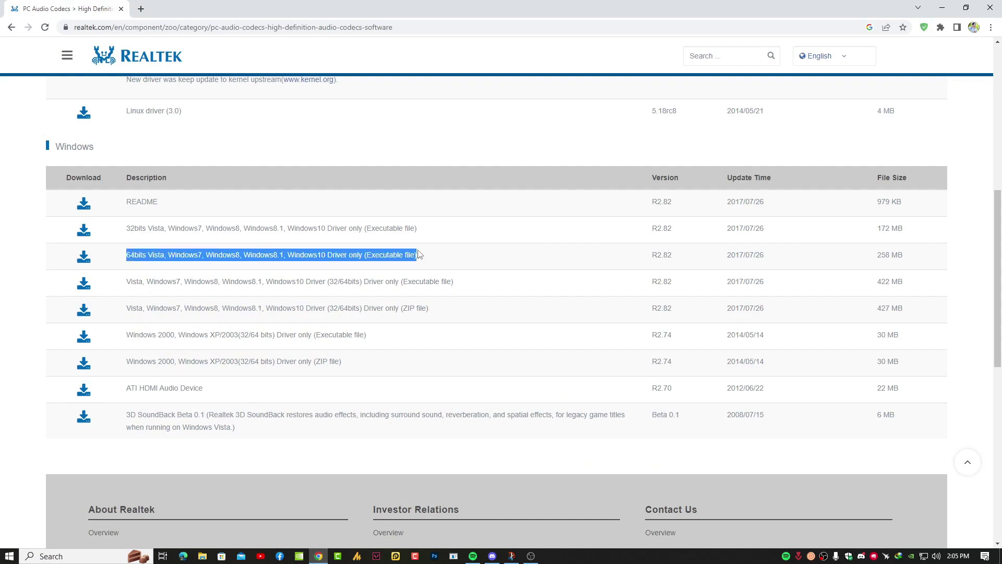
pyautogui.click(84, 257)
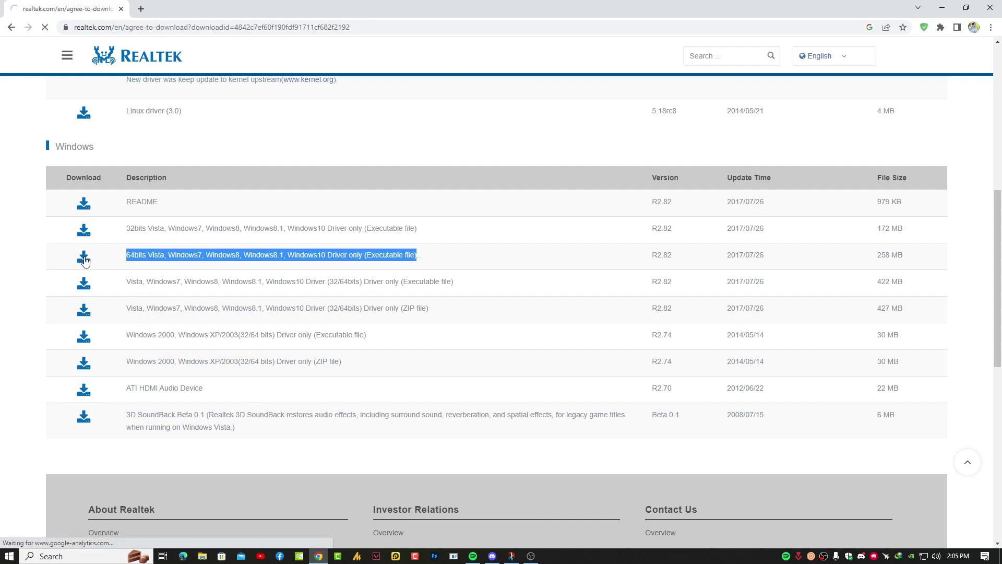
pyautogui.scroll(-2, 85, 261)
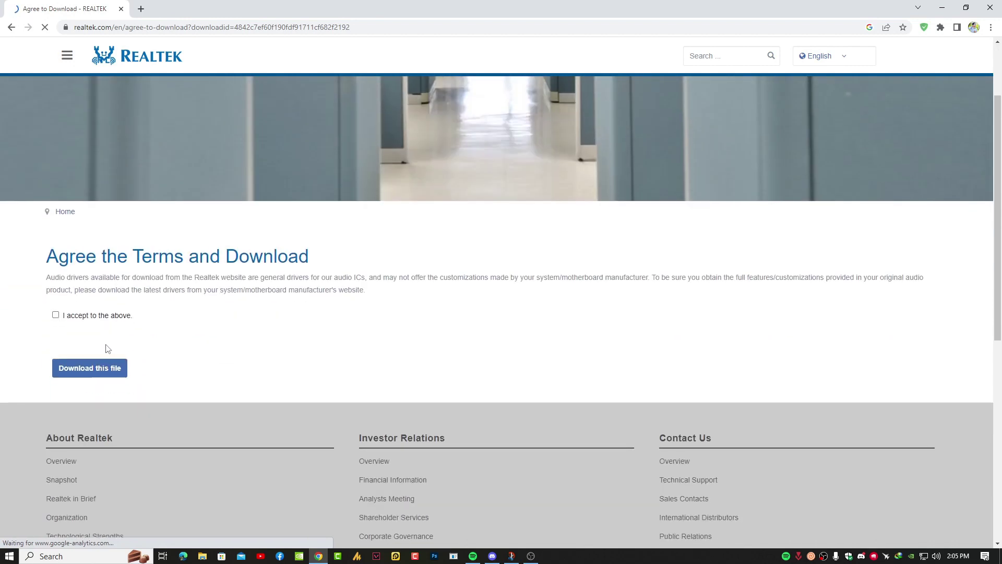
pyautogui.moveTo(47, 254); pyautogui.dragTo(309, 246)
# Accept the download terms, then enter and submit the captcha code.
pyautogui.click(115, 273)
pyautogui.click(56, 311)
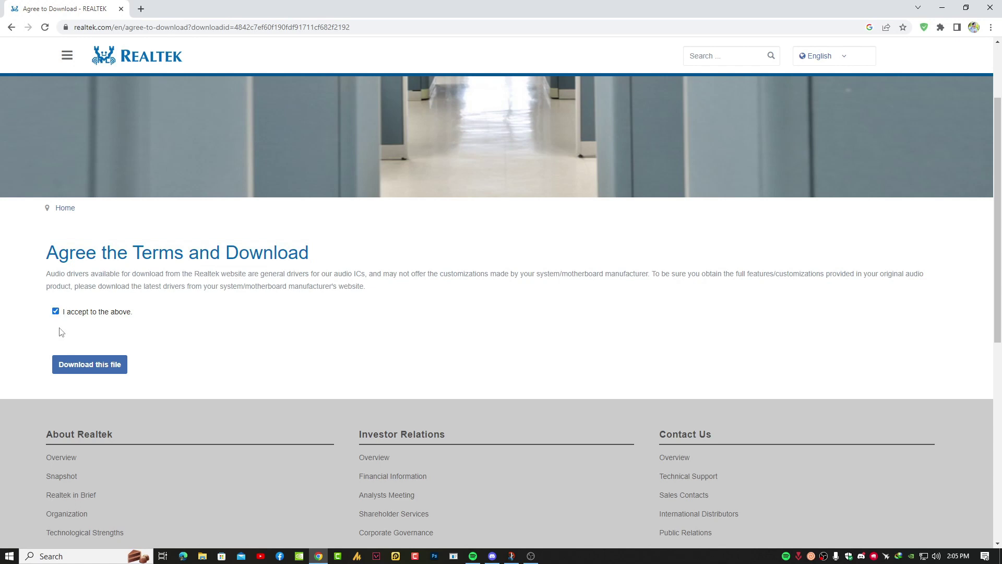
pyautogui.click(90, 365)
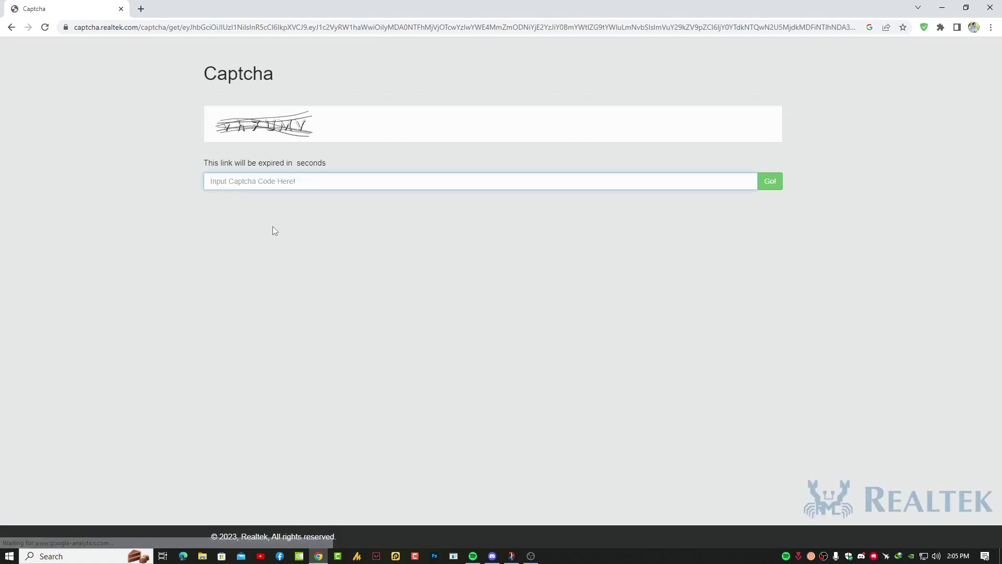
pyautogui.click(274, 183)
pyautogui.write('CCqCH')
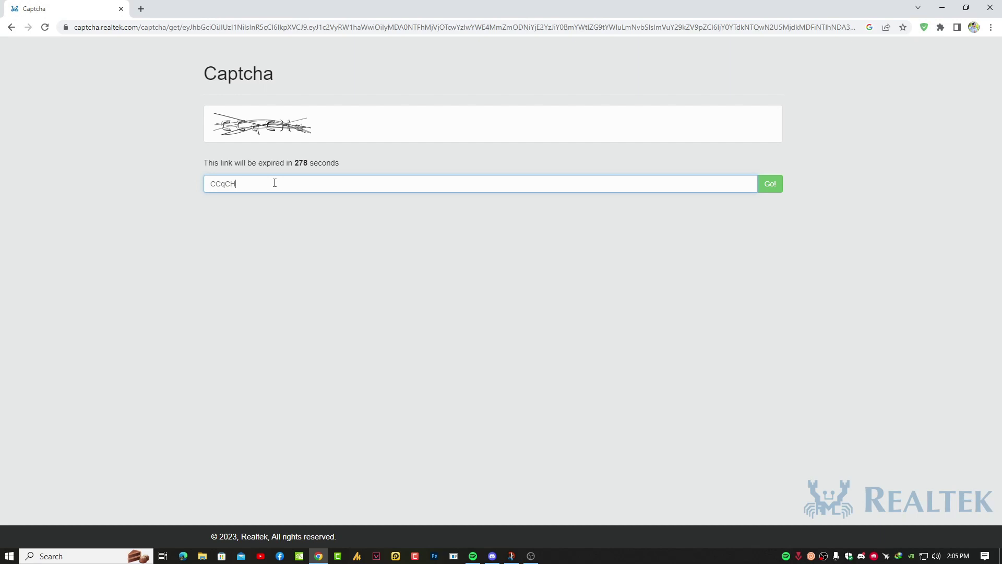
pyautogui.write('e')
pyautogui.click(770, 184)
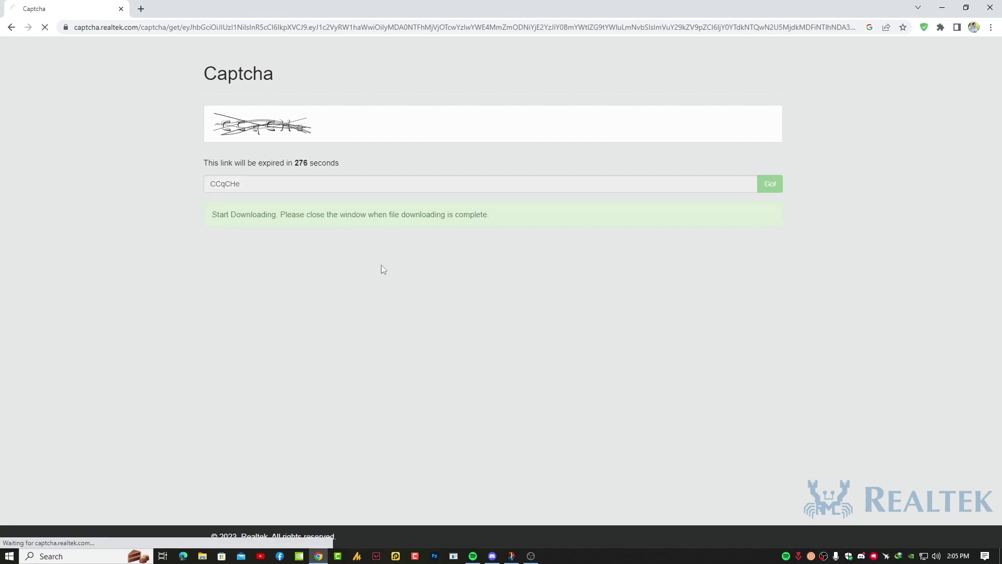
pyautogui.moveTo(207, 212); pyautogui.dragTo(546, 225)
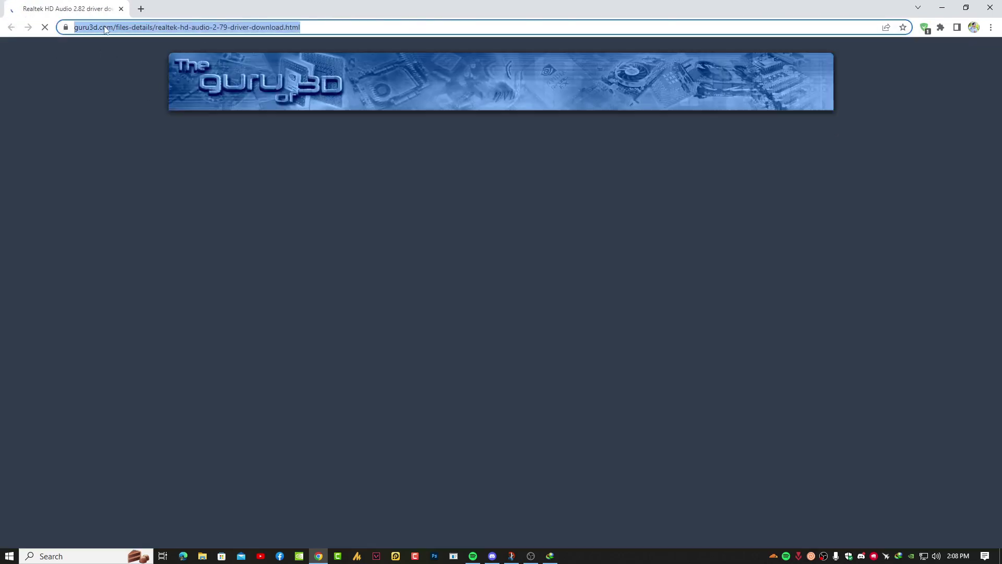
# Choose the 'Download Mirror - Guru3D USA' location and note the automatic download notice.
pyautogui.scroll(-3, 310, 255)
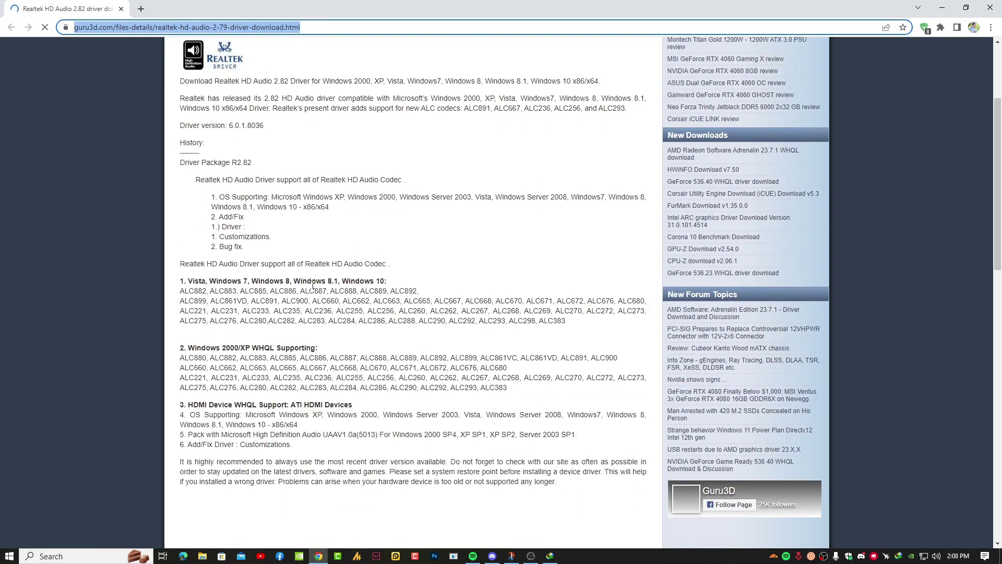
pyautogui.scroll(3, 355, 313)
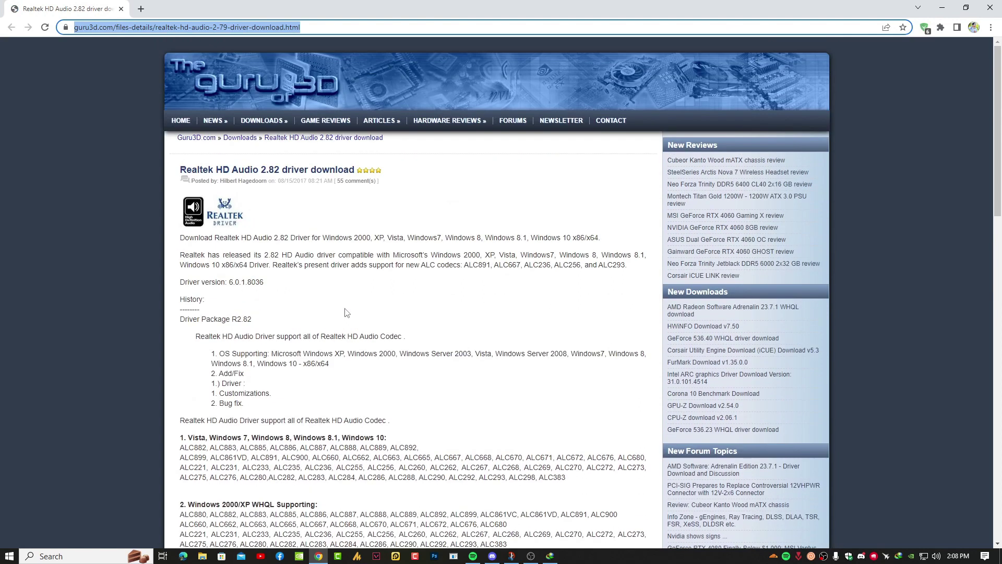
pyautogui.scroll(-6, 341, 308)
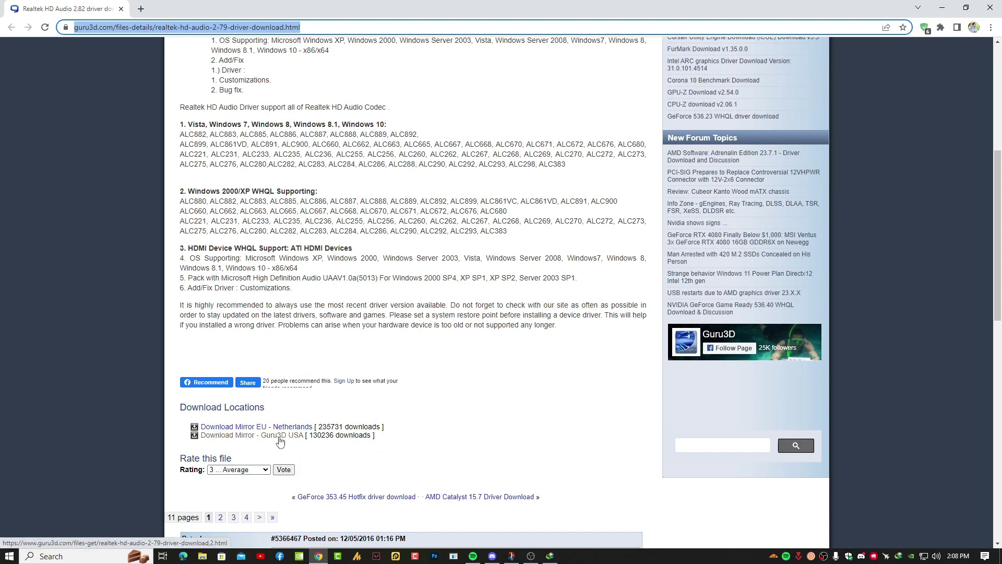
pyautogui.click(256, 435)
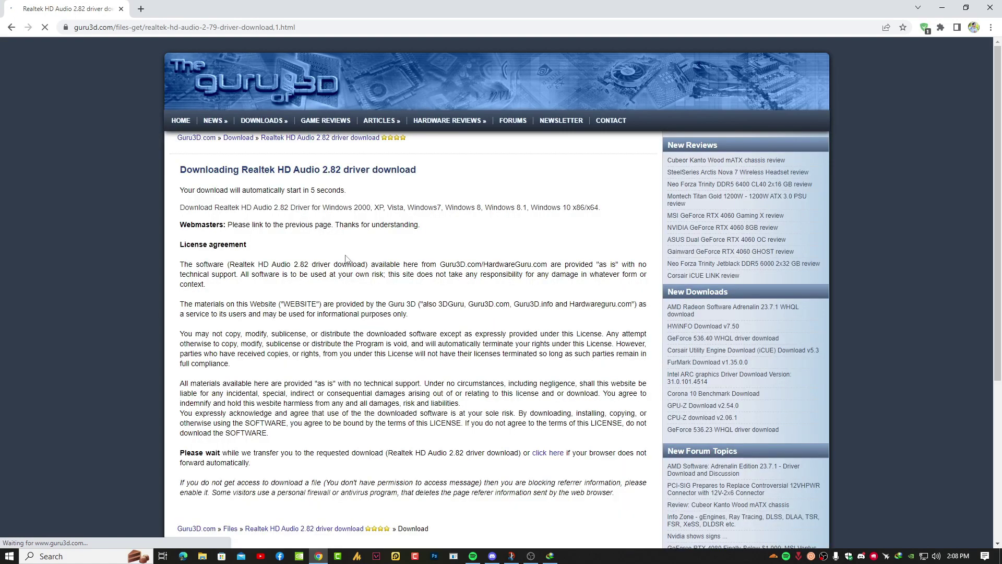
pyautogui.scroll(5, 349, 313)
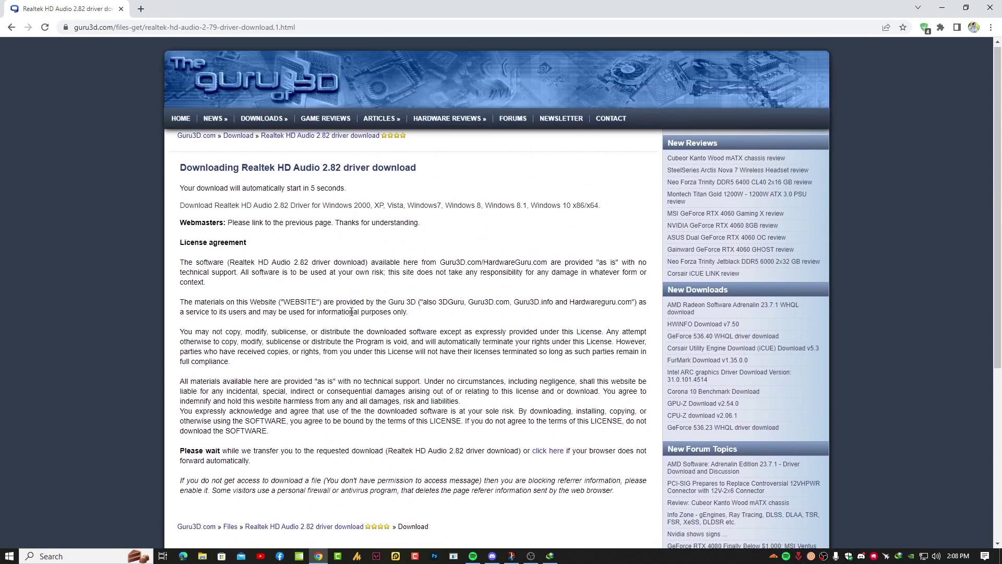
pyautogui.moveTo(344, 190); pyautogui.dragTo(250, 191)
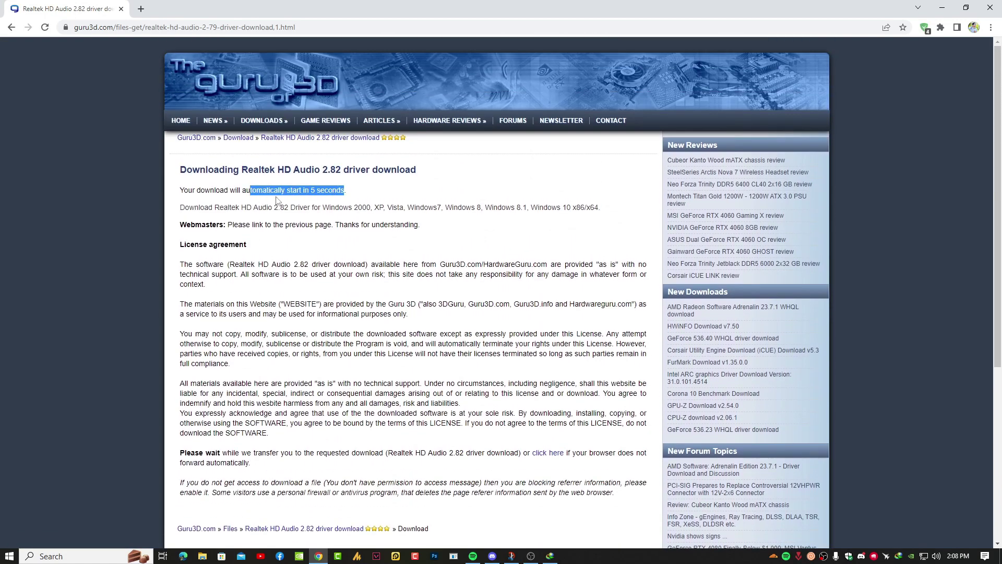
pyautogui.click(316, 197)
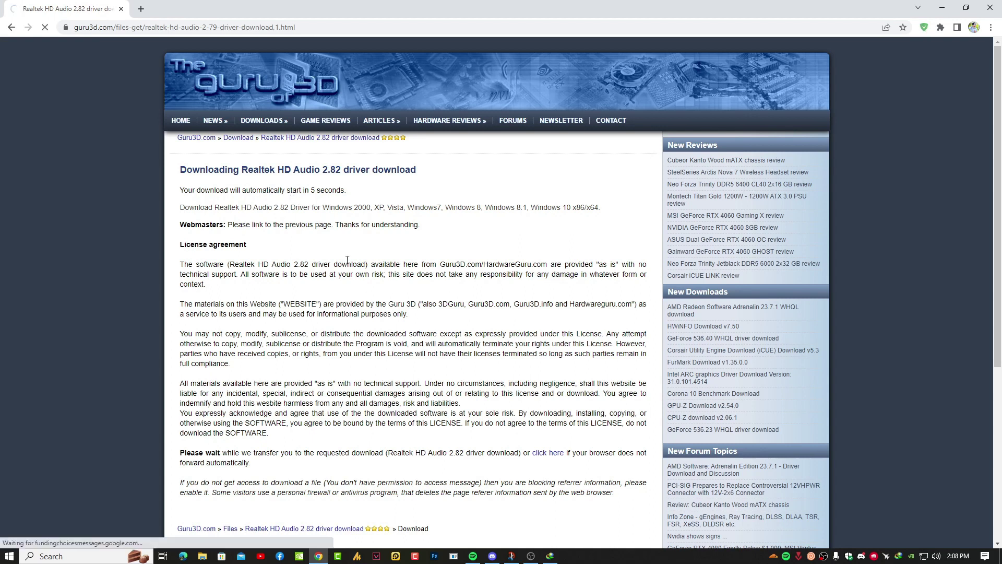
# Start the realtek-[Guru3D.com].zip download in IDM, move its progress window, and minimise Chrome.
pyautogui.scroll(-3, 327, 259)
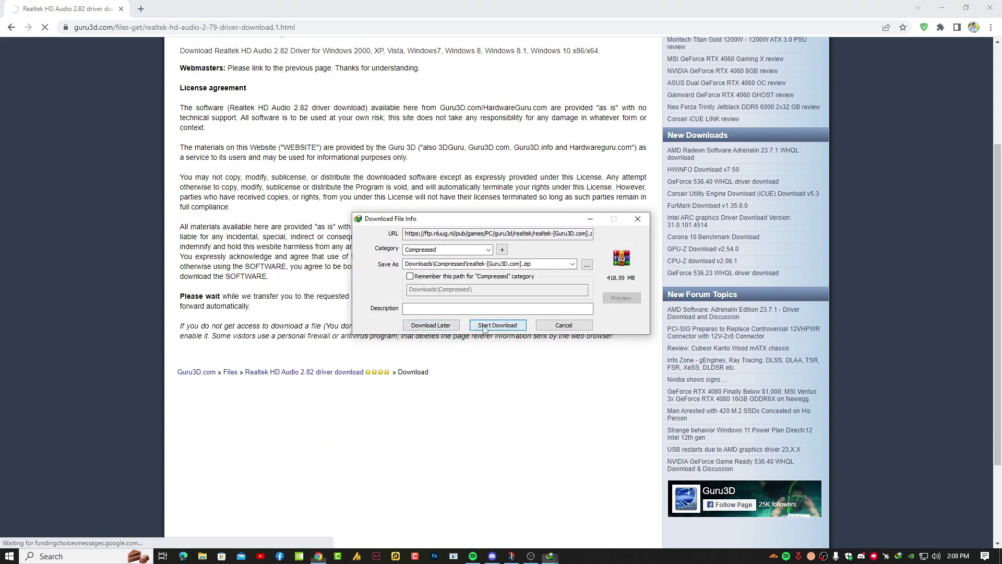
pyautogui.click(472, 326)
pyautogui.moveTo(485, 171); pyautogui.dragTo(427, 378)
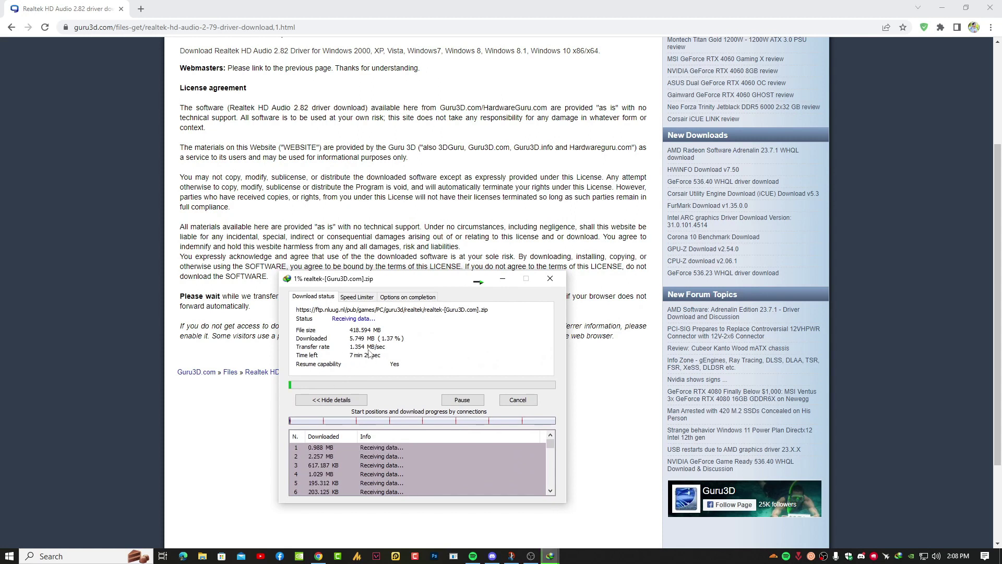
pyautogui.click(942, 8)
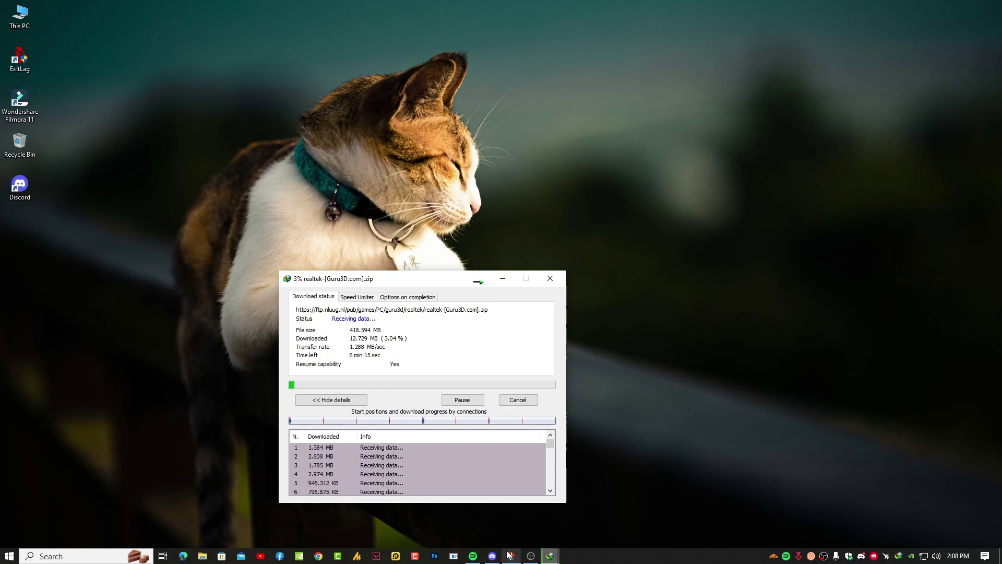
pyautogui.moveTo(511, 558)
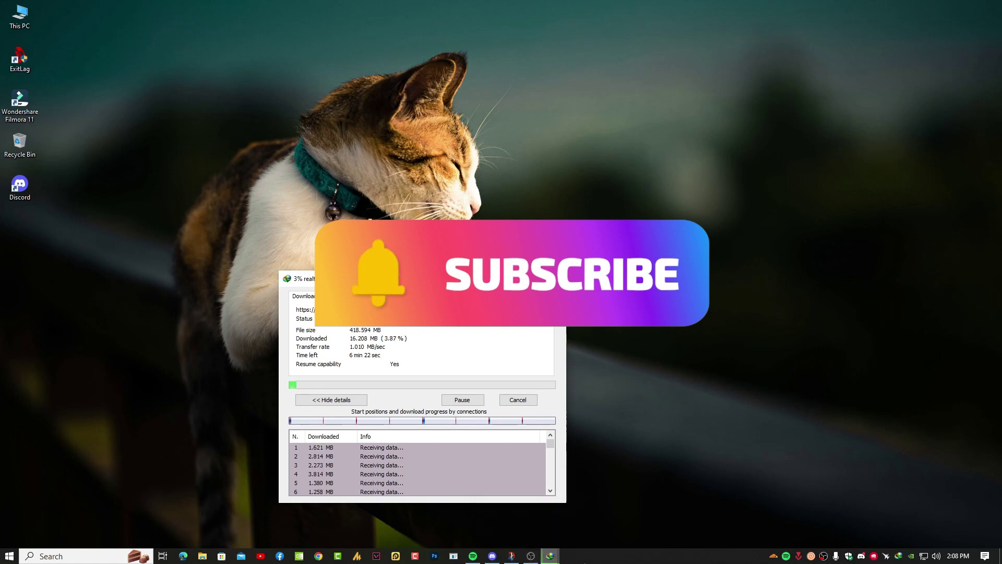
pyautogui.click(530, 559)
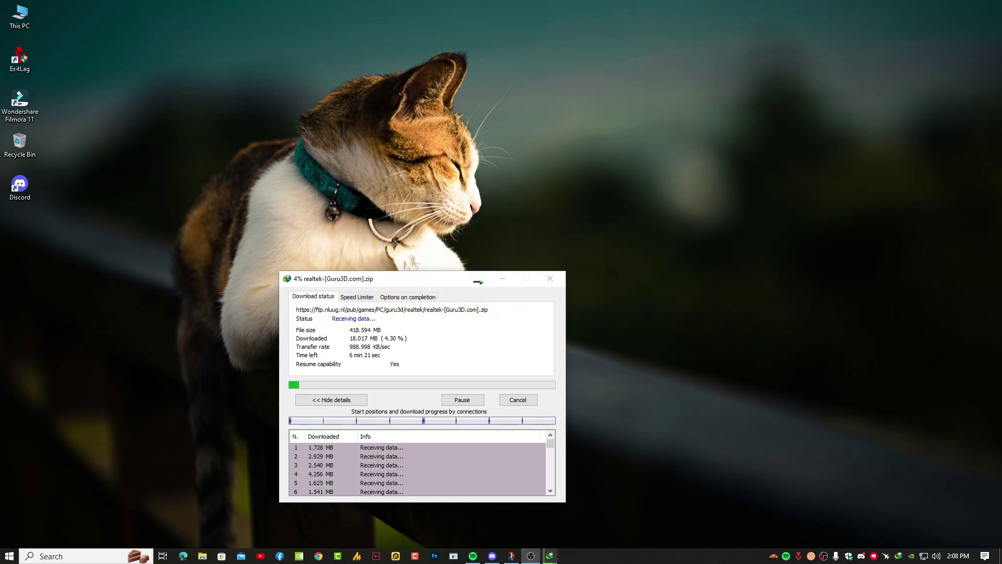